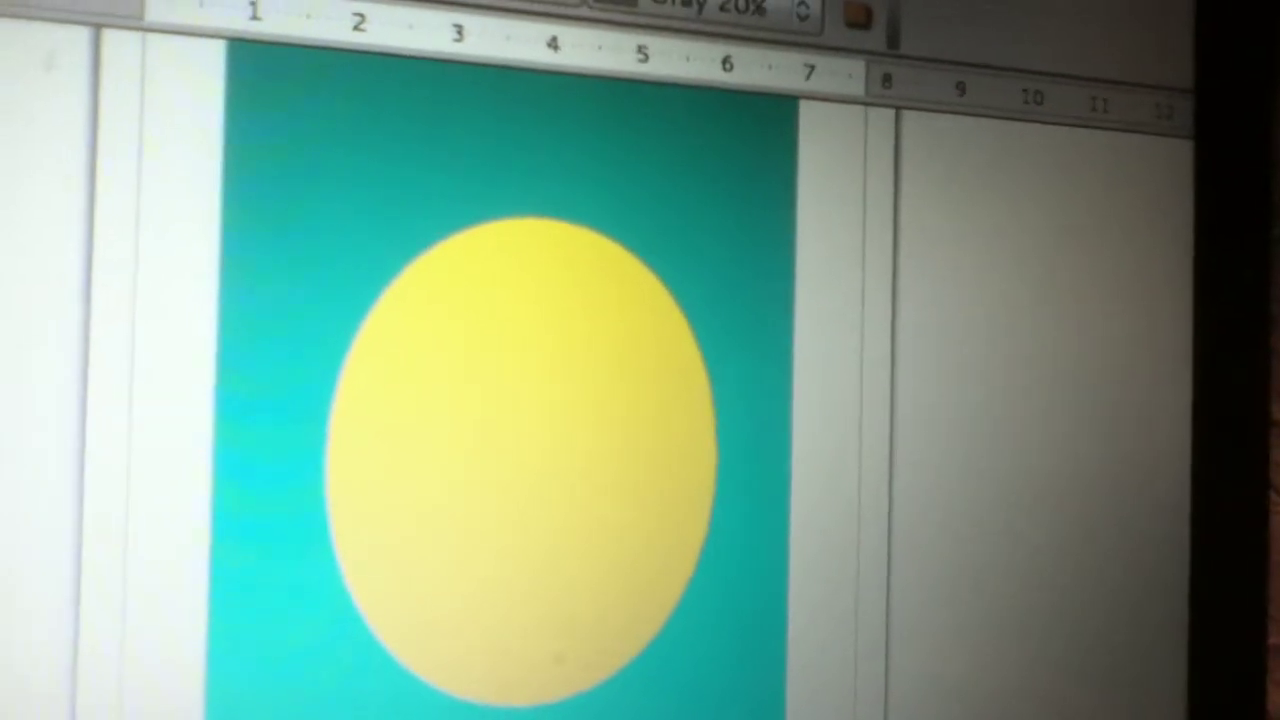
Step: Advance from the teal yellow-circle slide to the panel with Dining Room, Restroom and Door buttons
key("Page_Down")
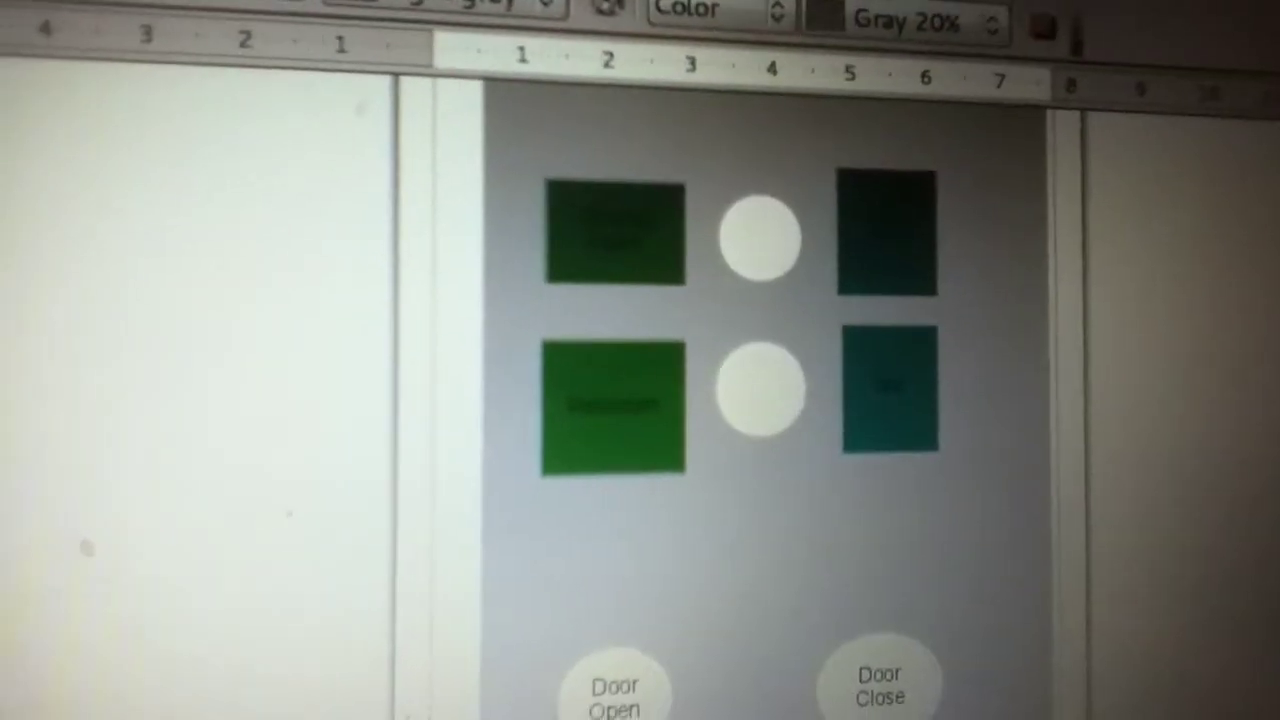
scroll(700, 400, "down", 10)
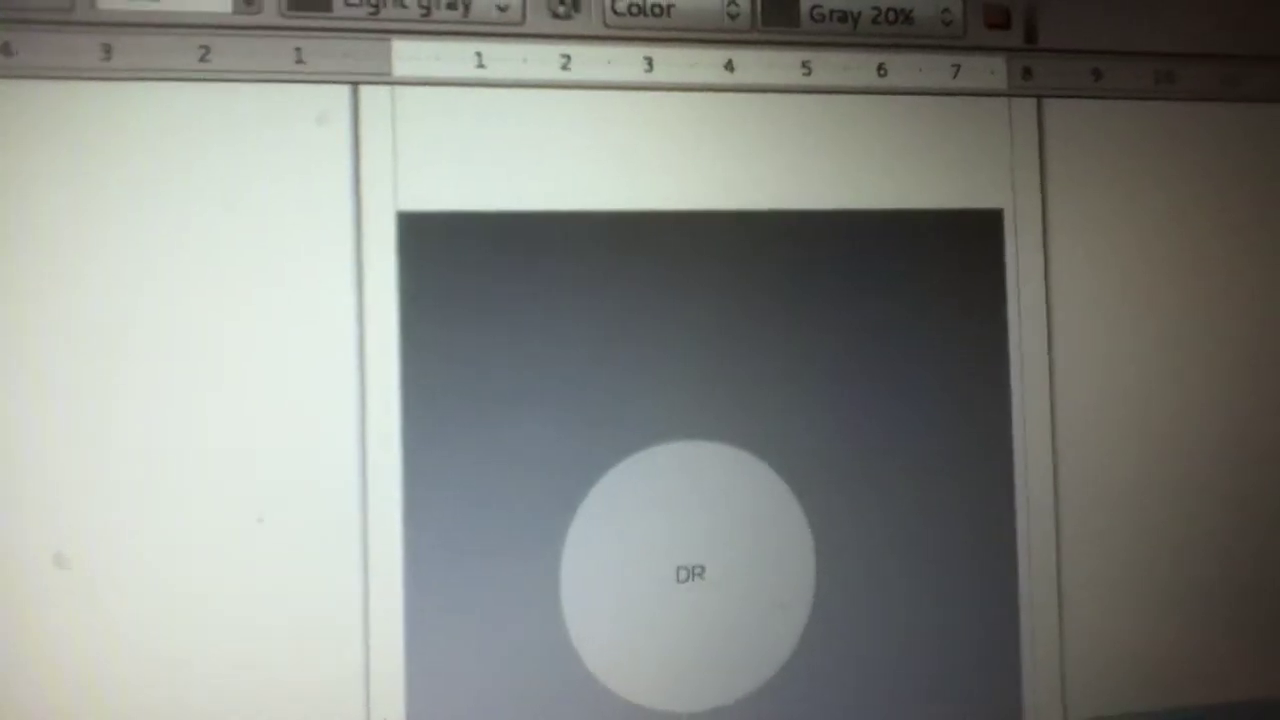